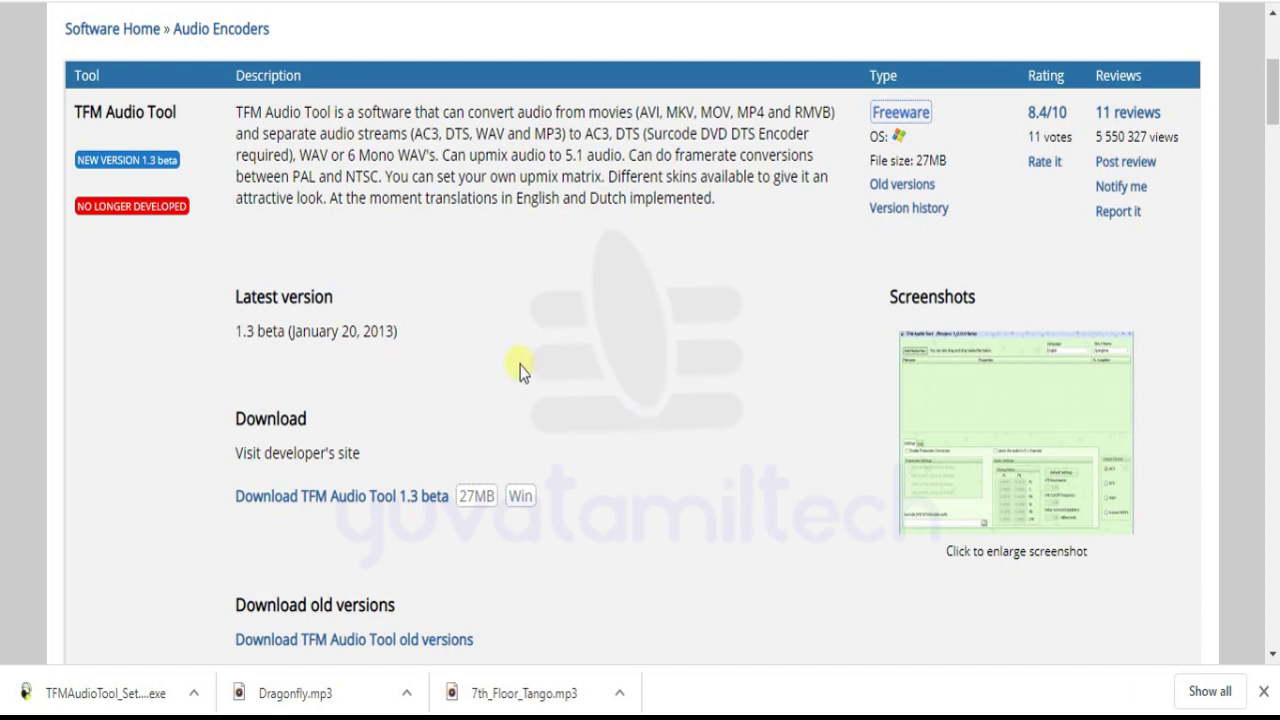
scroll(514, 363, "down", 3)
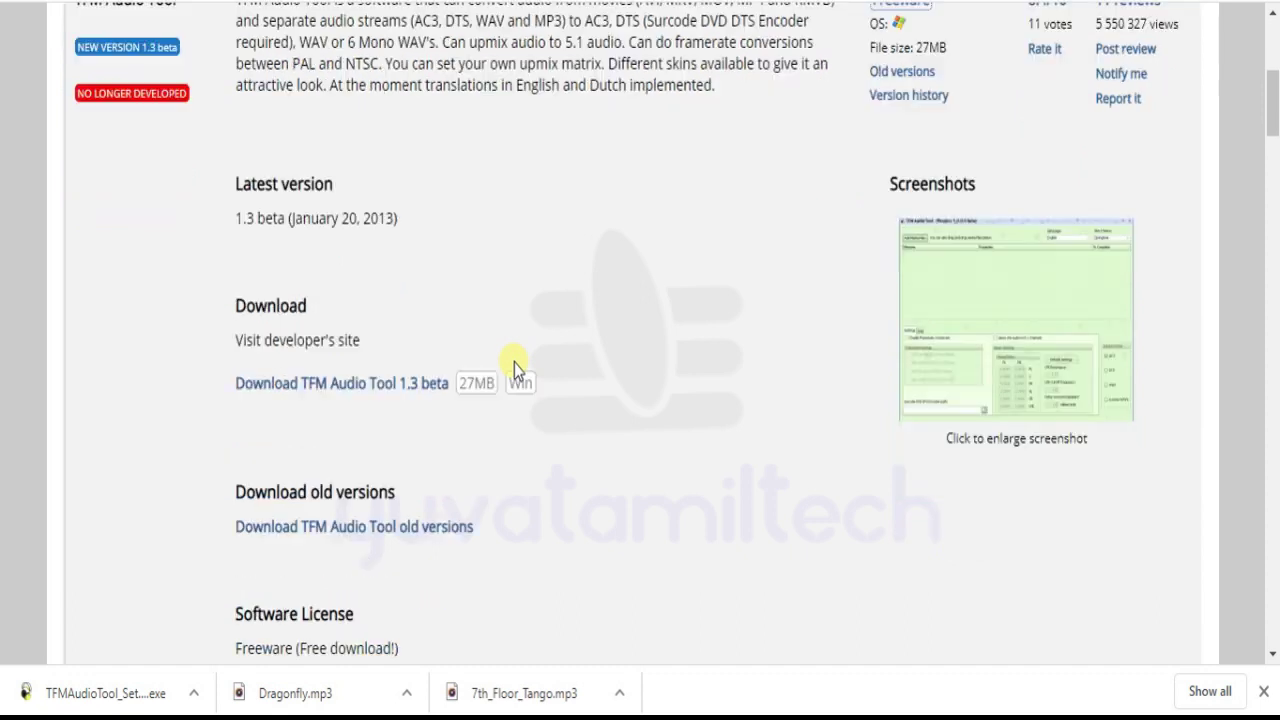
left_click_drag(251, 308, 389, 370)
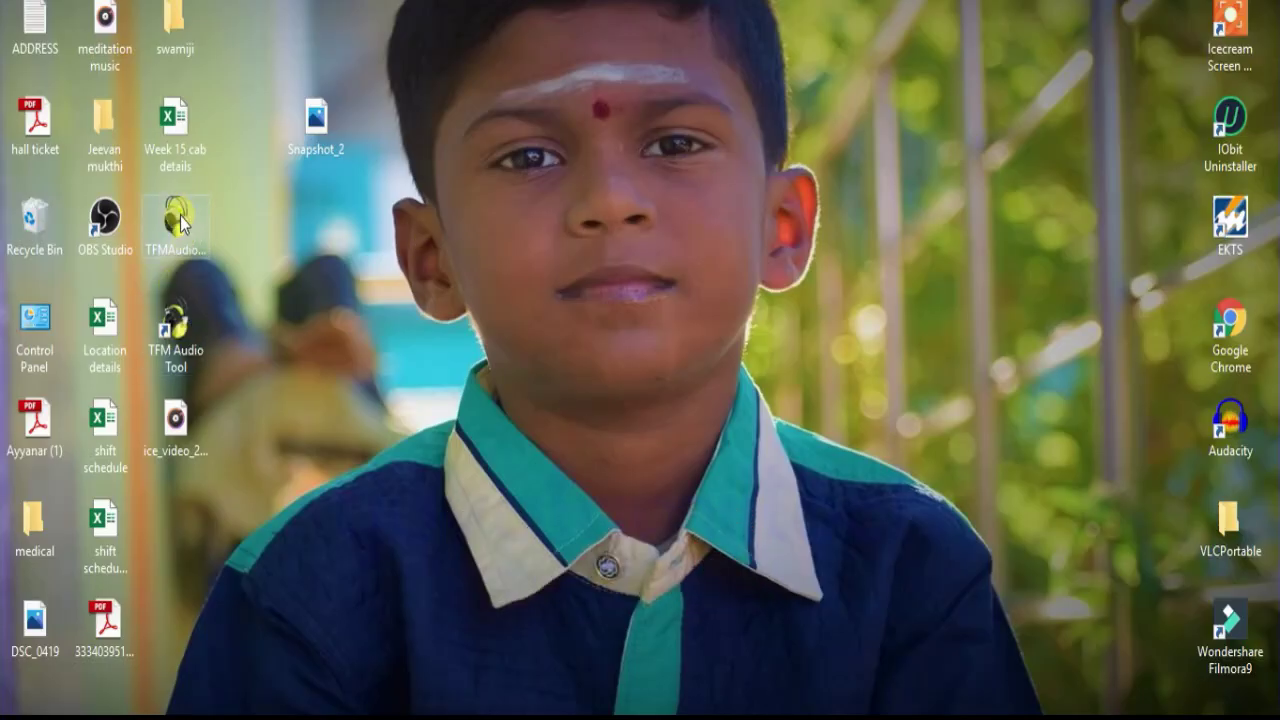
Step: Launch TFM Audio Tool and add Dragonfly.mp3 from the youtube music folder as the media file to convert
double_click(190, 345)
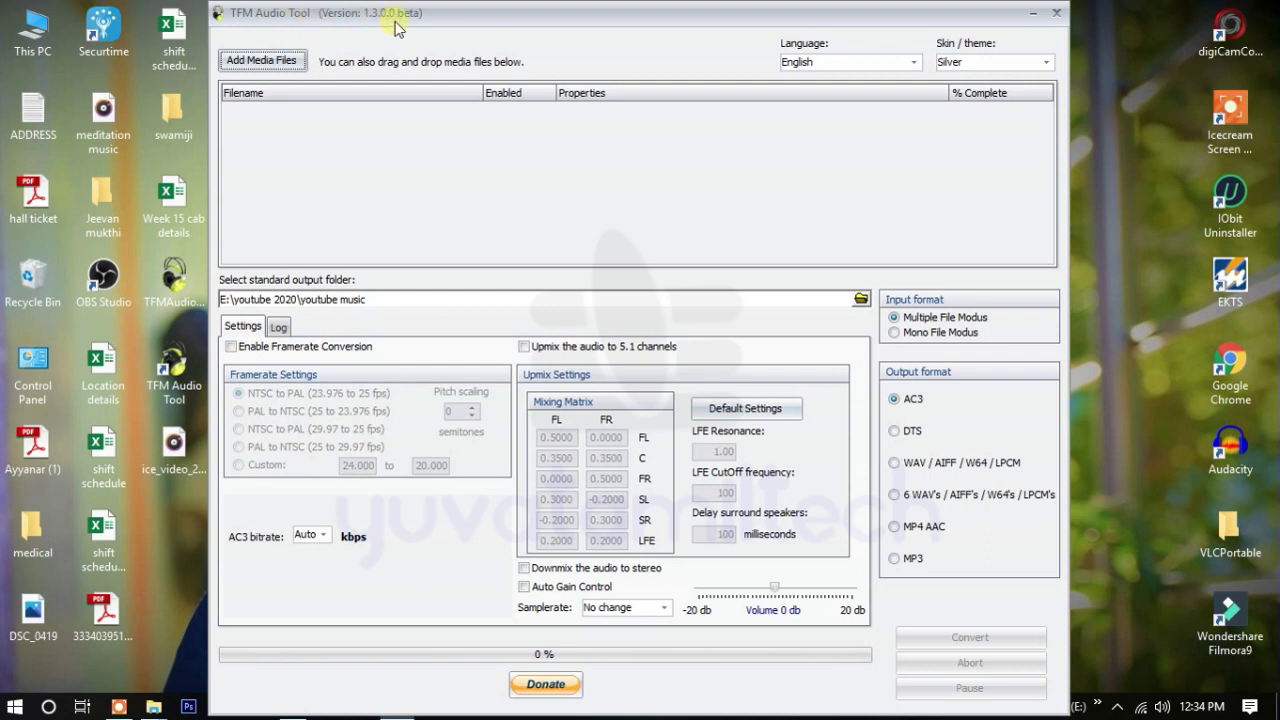
left_click_drag(462, 20, 470, 44)
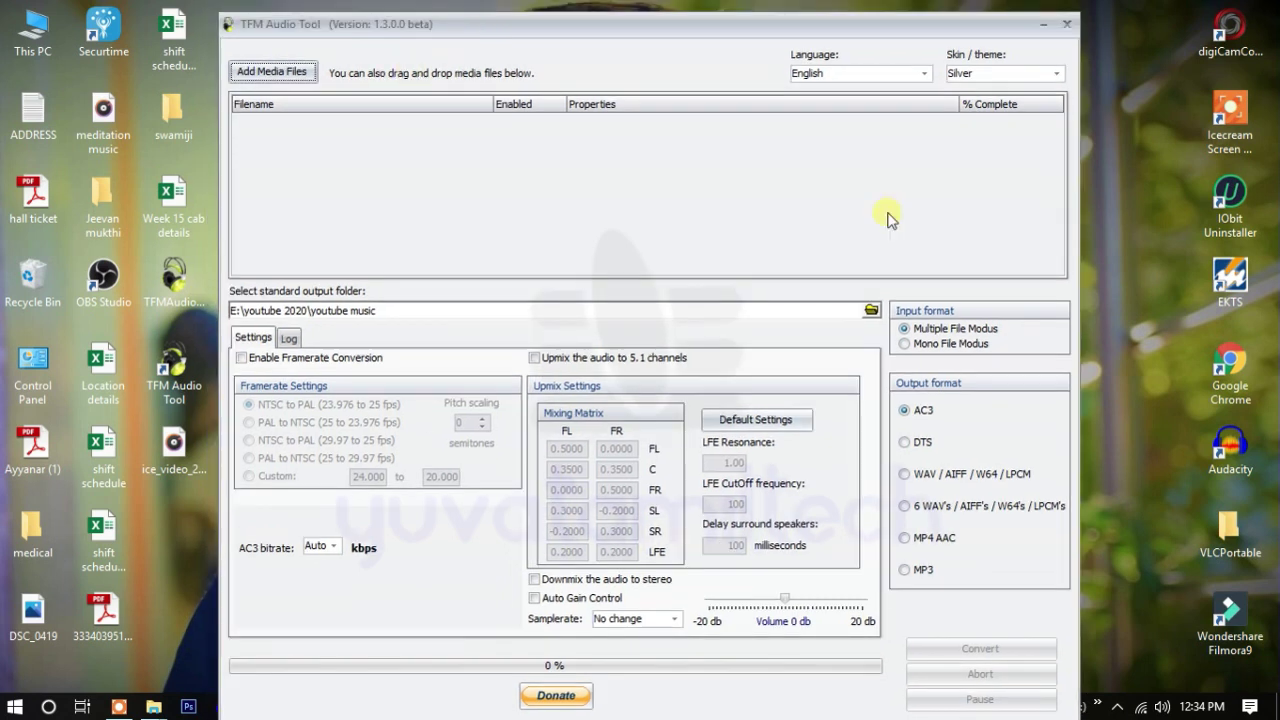
left_click(306, 78)
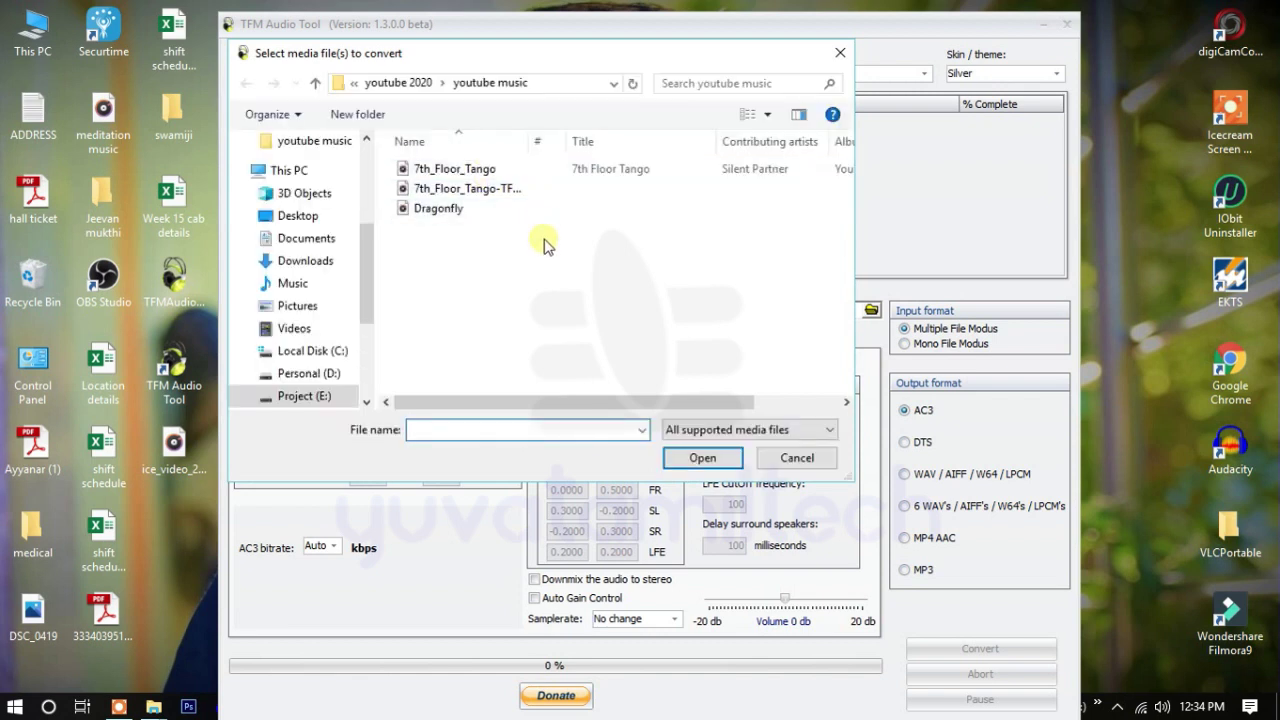
left_click(418, 210)
left_click(686, 458)
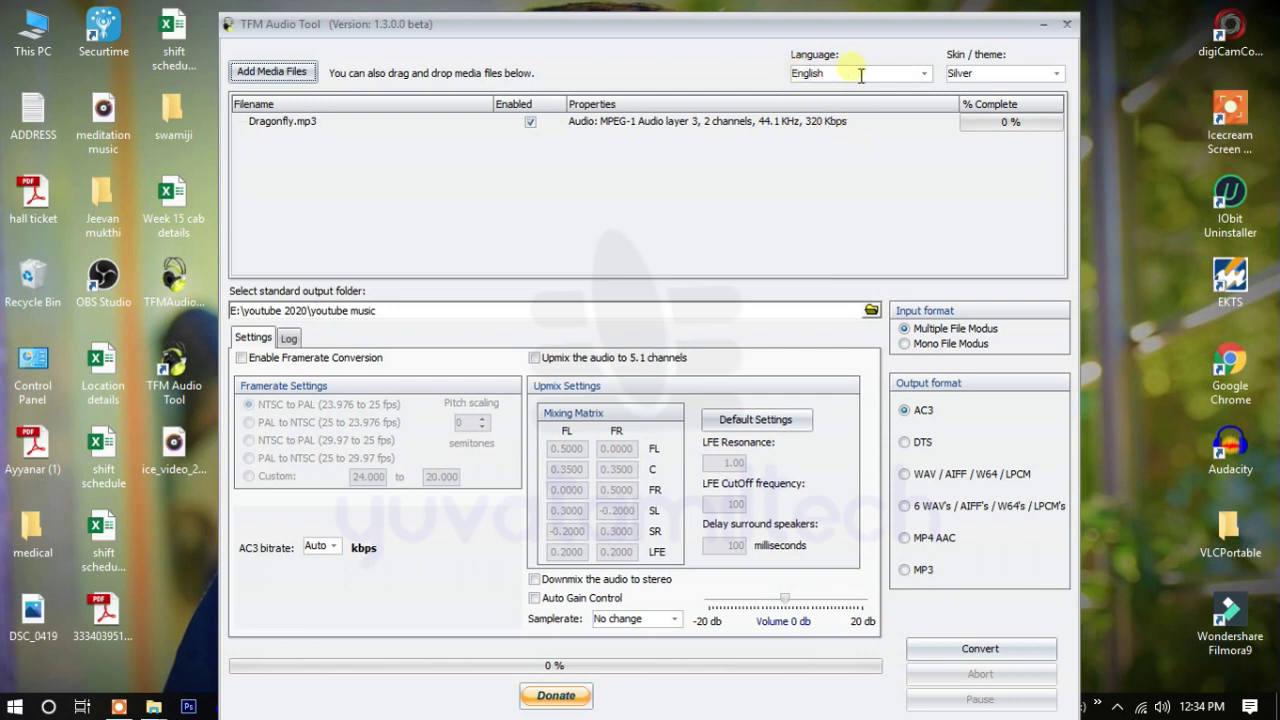
Step: Change the program's skin to Seven
left_click(1000, 73)
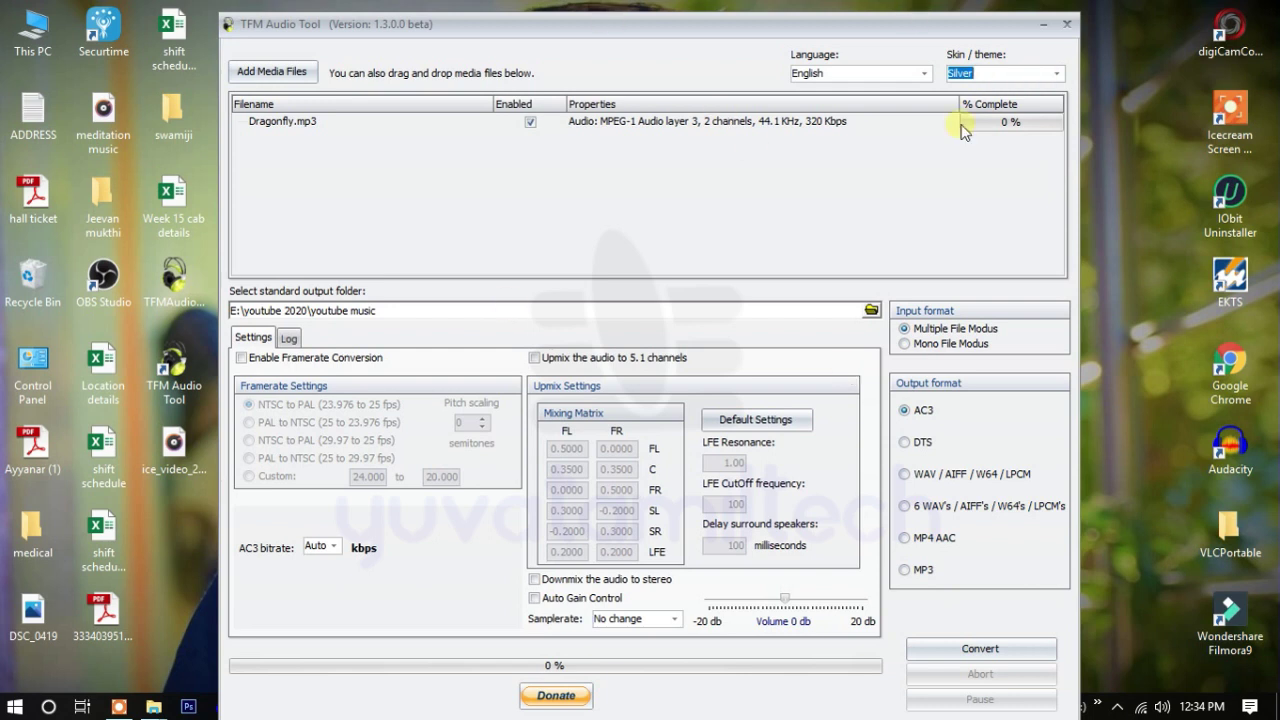
left_click(1056, 73)
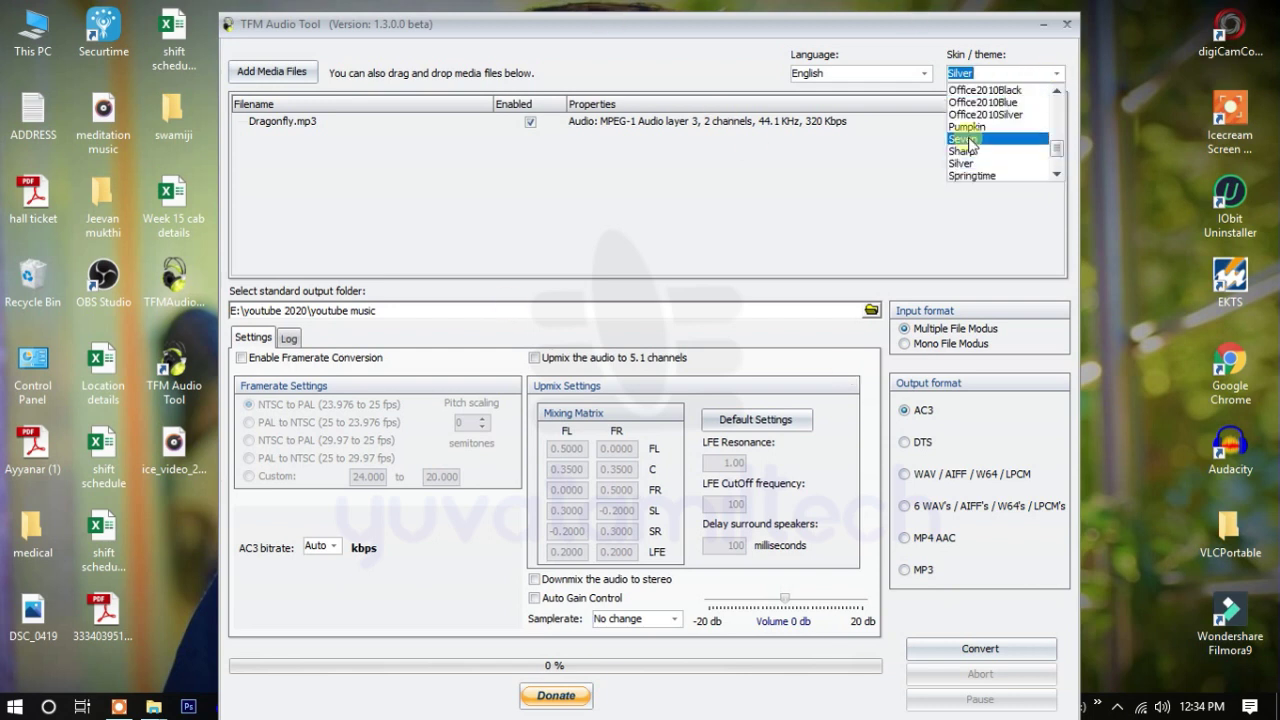
left_click(965, 139)
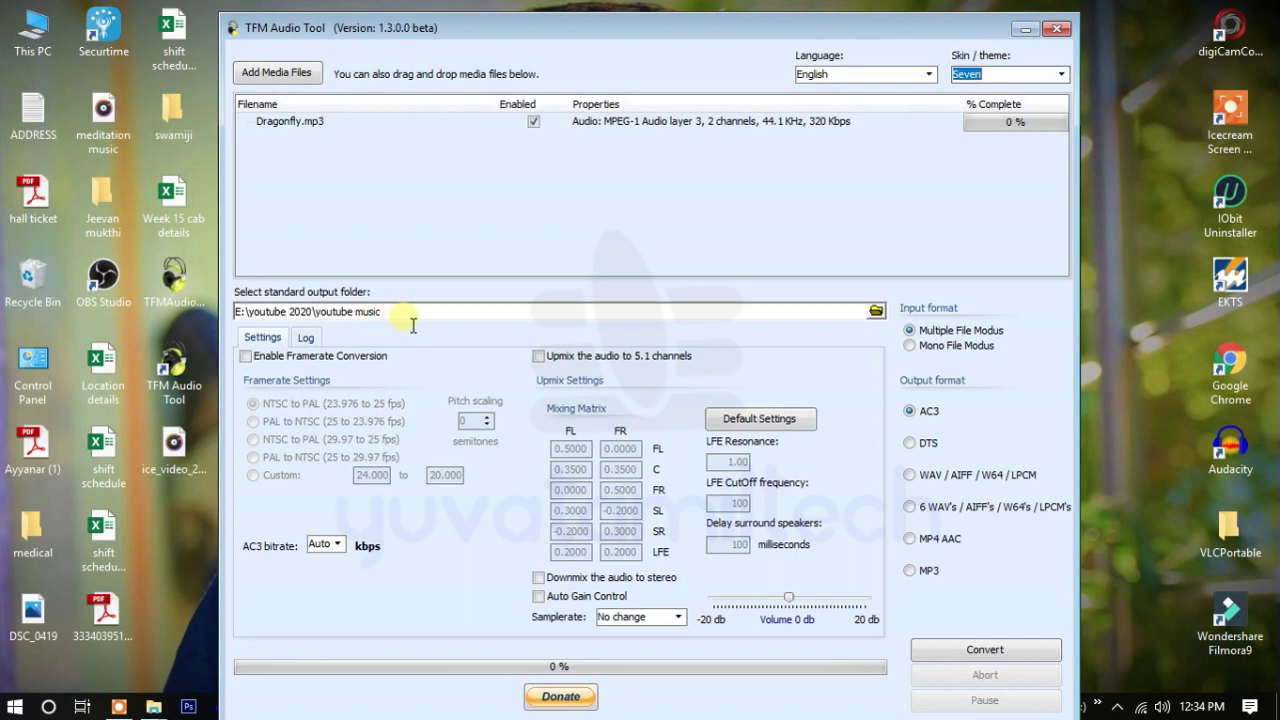
left_click(876, 311)
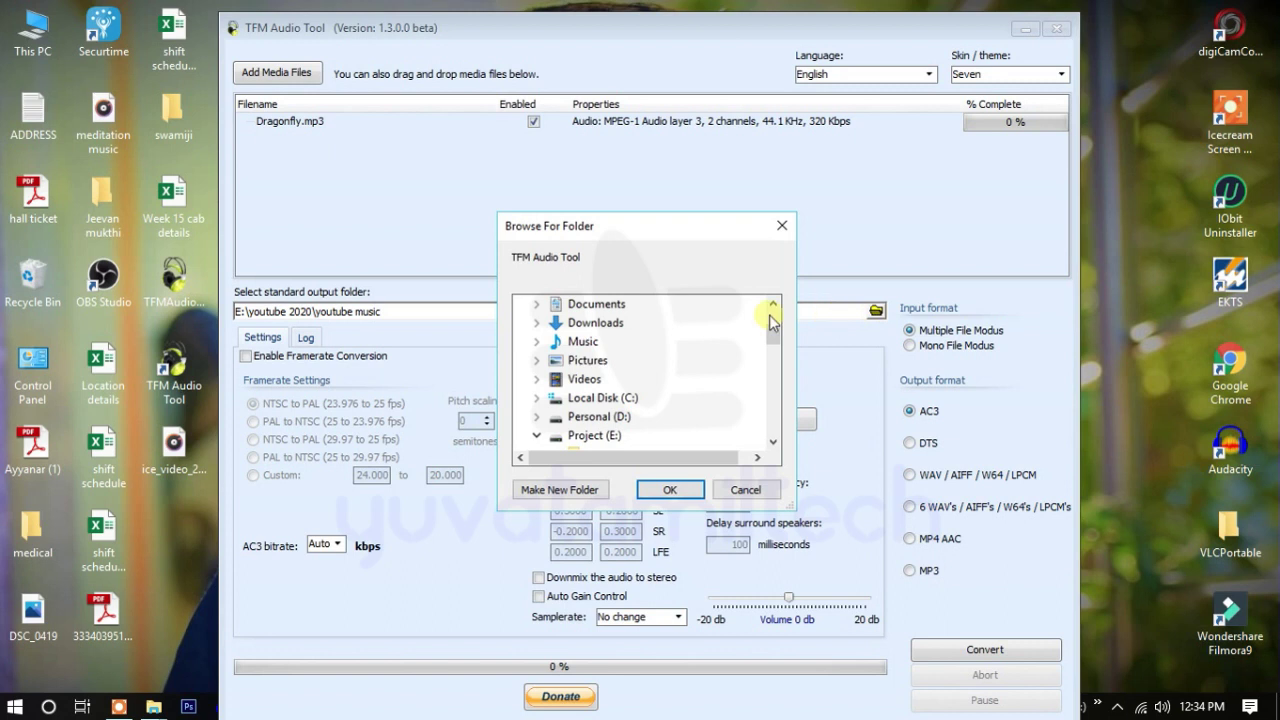
left_click(782, 226)
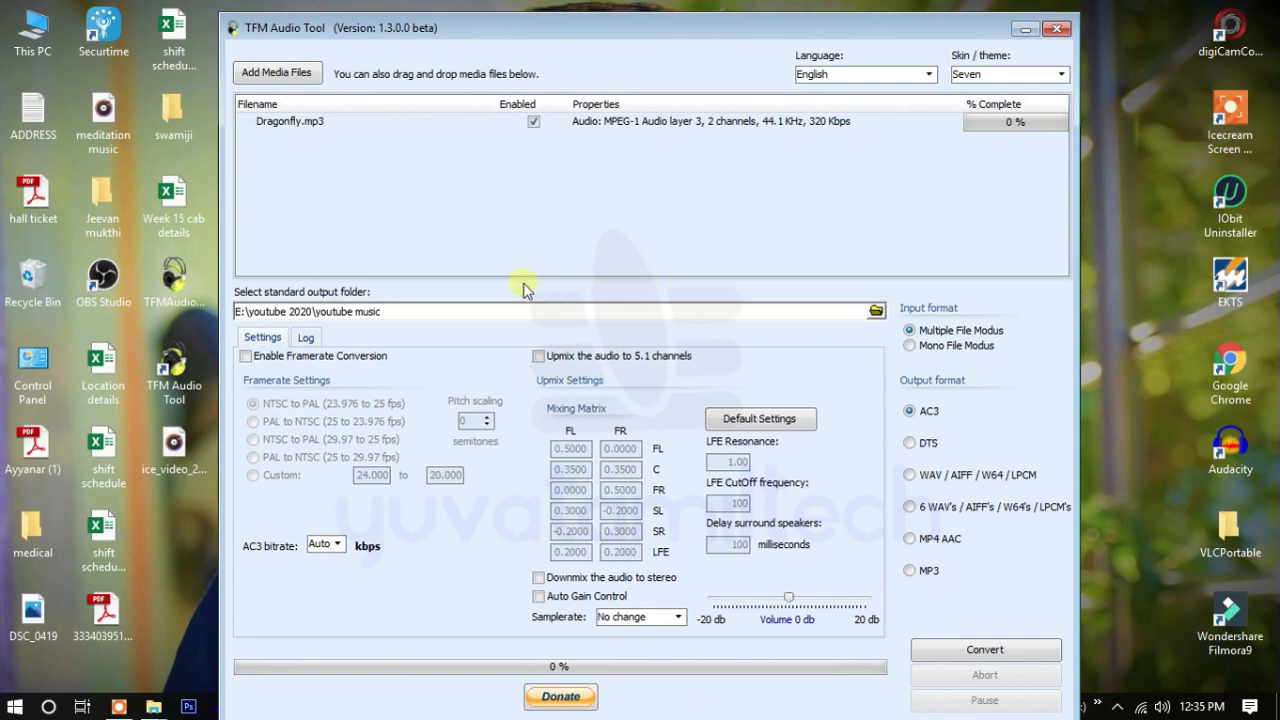
left_click(305, 338)
left_click(277, 340)
left_click(272, 340)
Step: Enable upmixing the audio to 5.1 channels and select AC3 as the output format
left_click(538, 357)
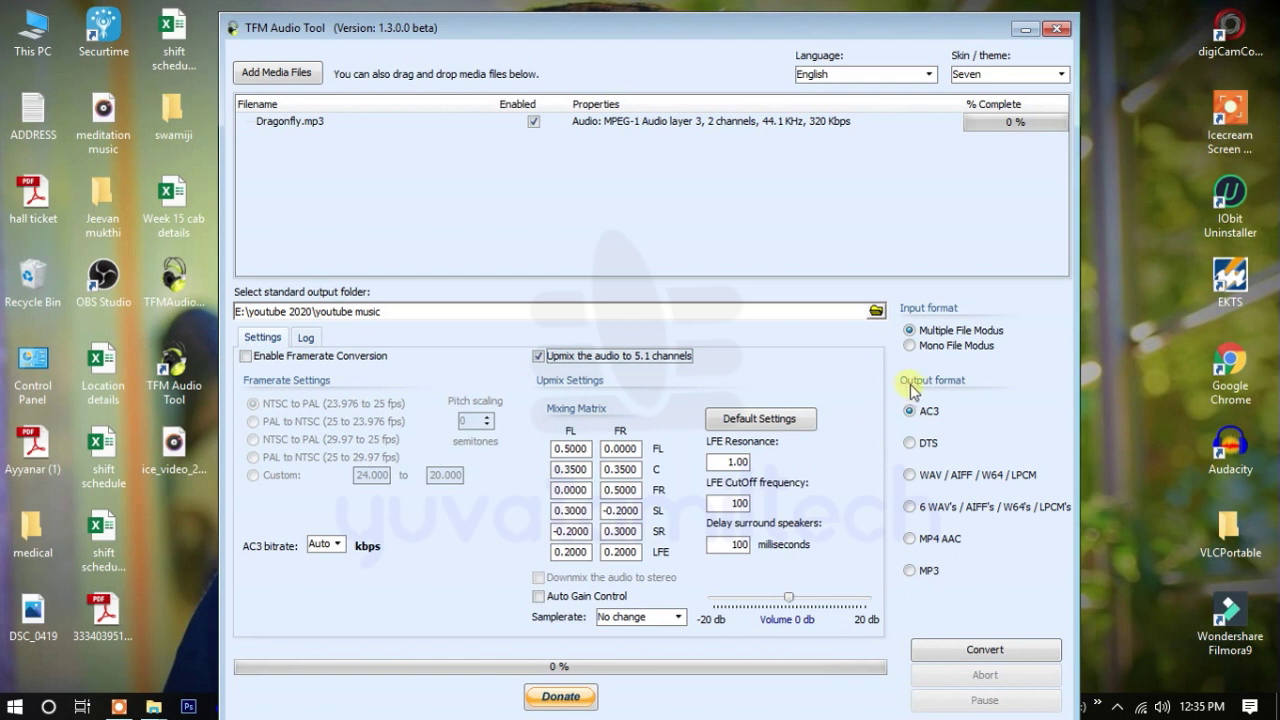
left_click(910, 443)
left_click(910, 412)
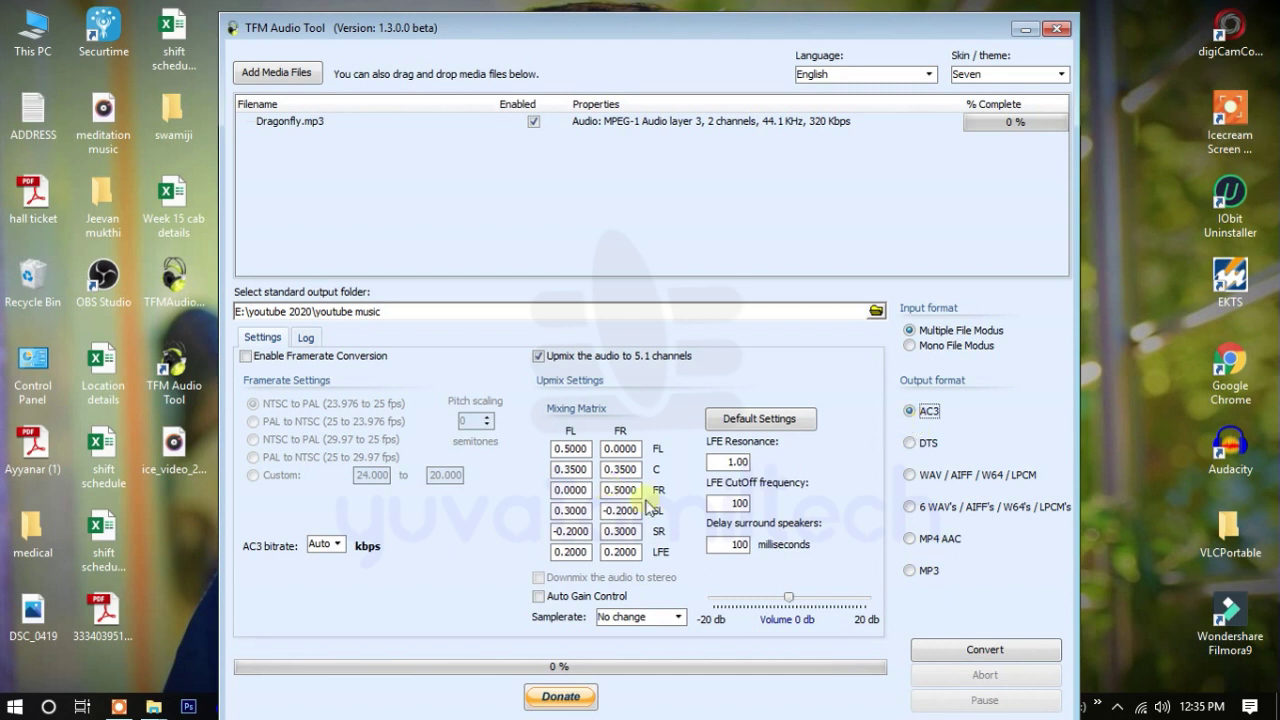
Step: Set the AC3 bitrate to 320 kbps
left_click(336, 547)
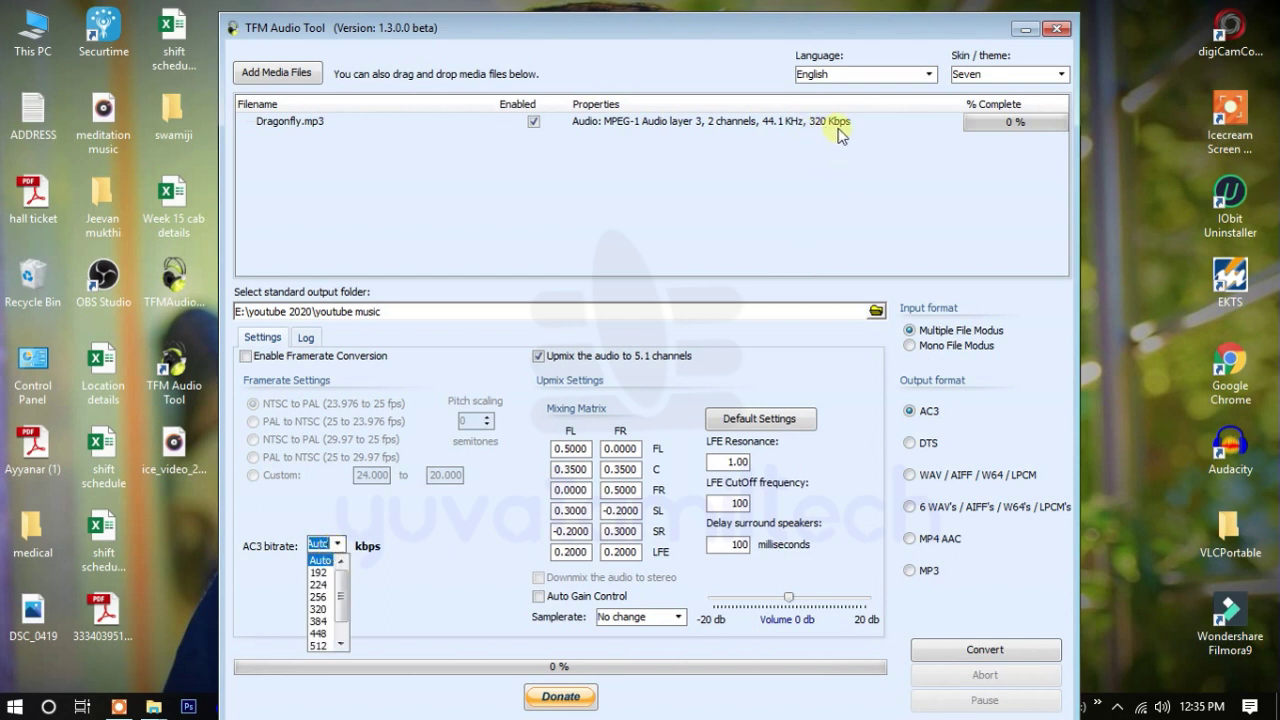
left_click_drag(340, 600, 342, 628)
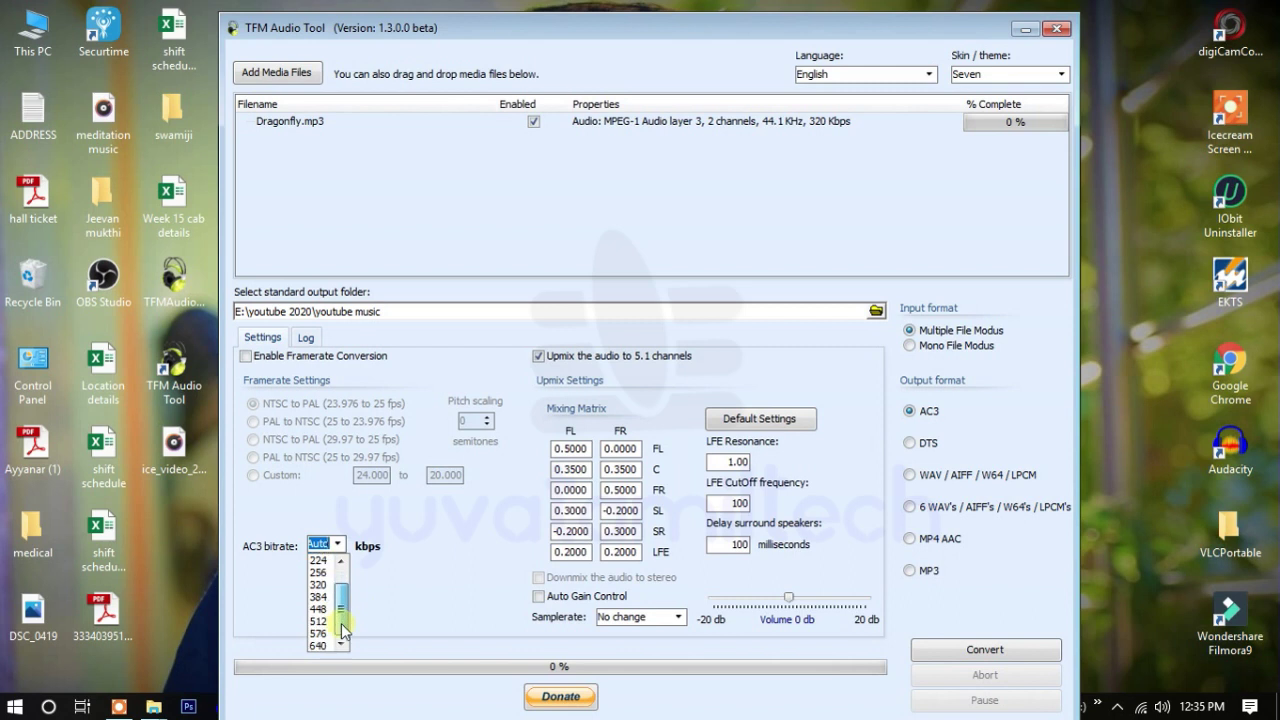
left_click(324, 586)
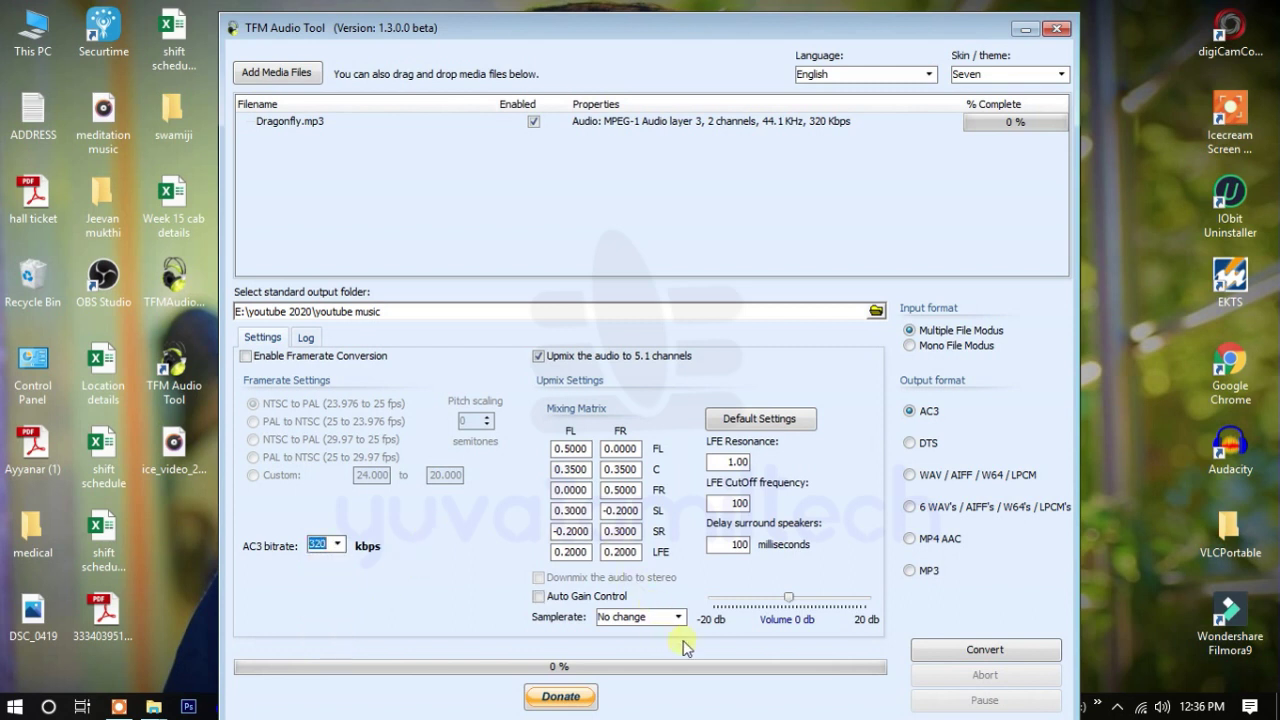
Step: Raise the output volume slightly and convert Dragonfly.mp3
left_click(787, 604)
left_click_drag(789, 603, 807, 601)
left_click(945, 652)
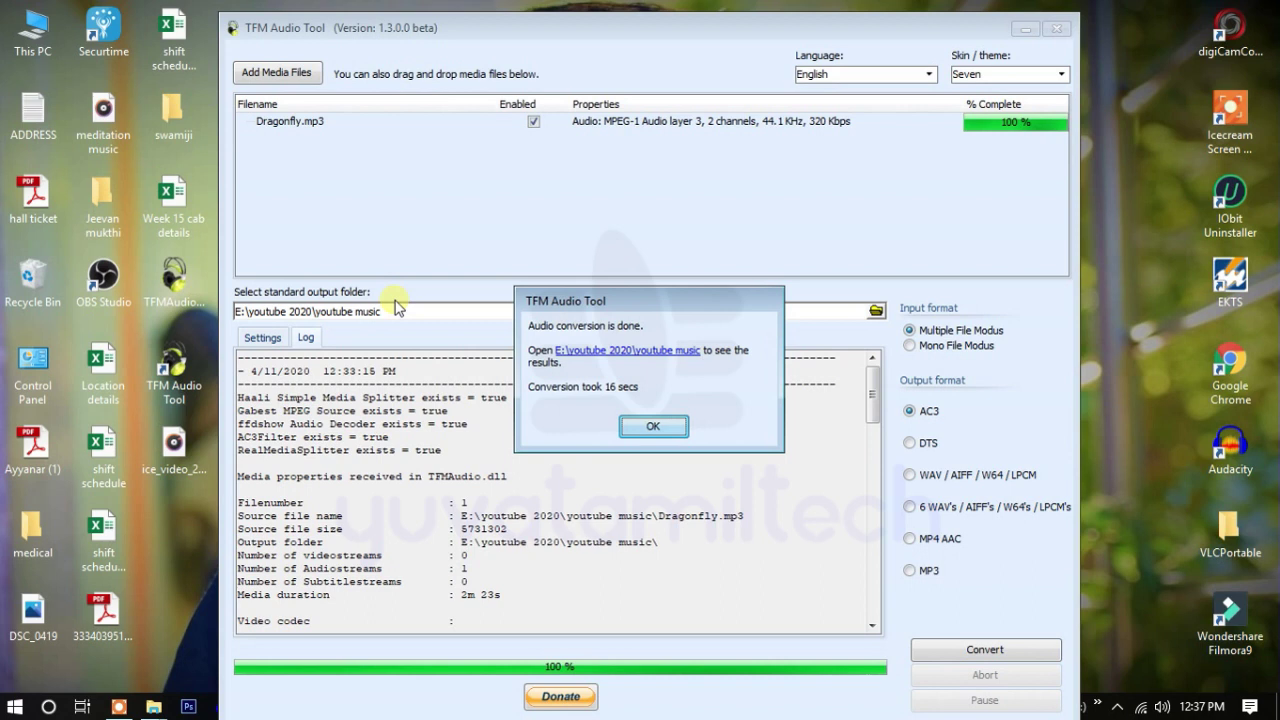
left_click(634, 428)
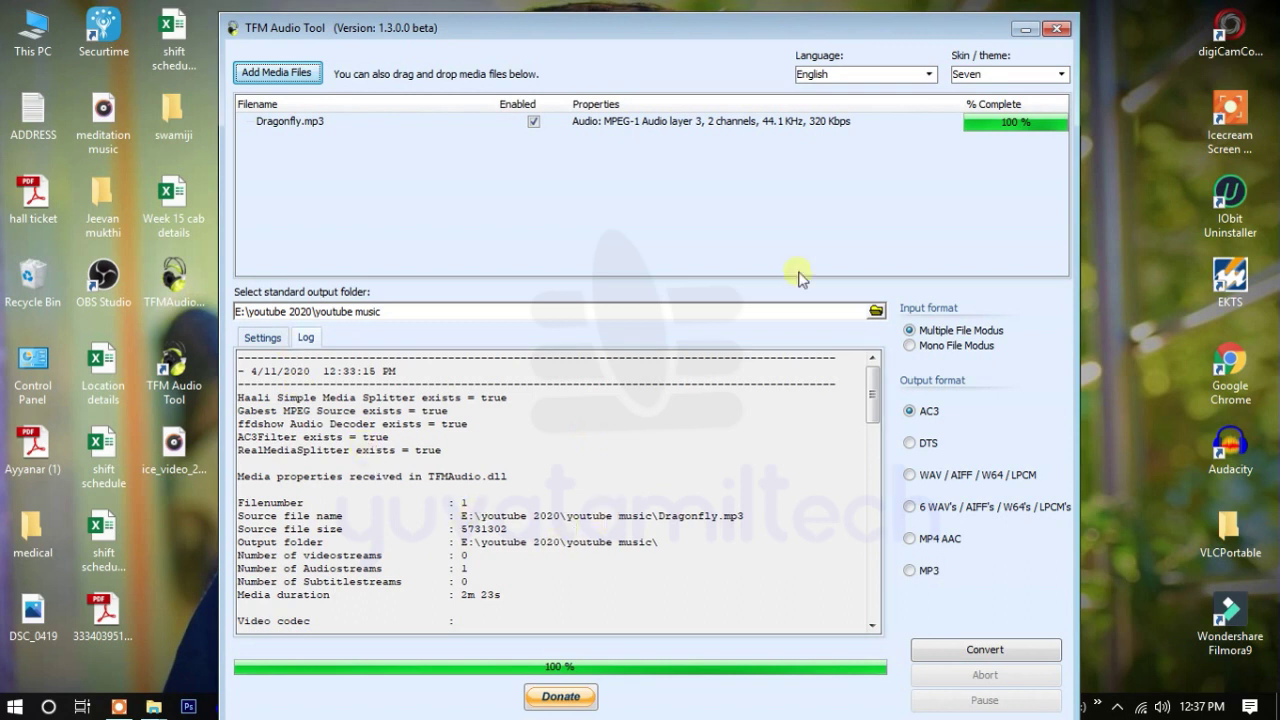
Step: Switch to the youtube music folder in File Explorer and check the file type in the properties of Dragonfly-TFM
left_click(1024, 30)
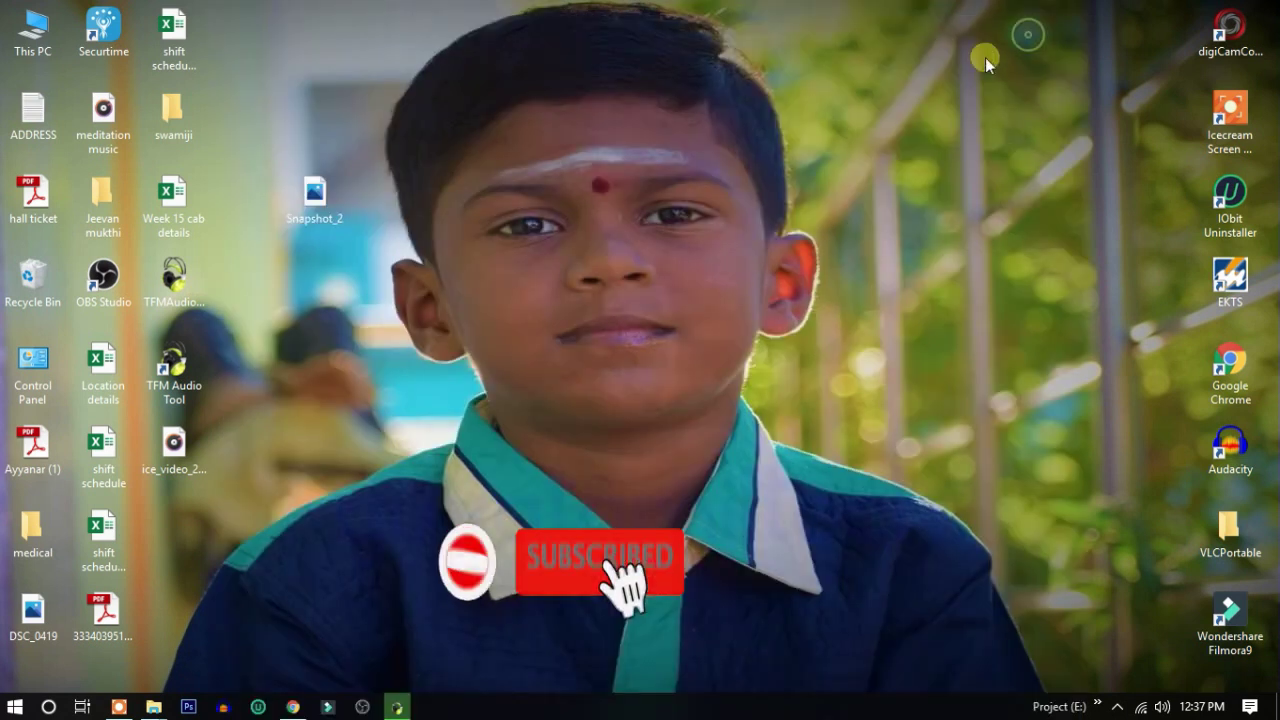
mouse_move(153, 707)
left_click(140, 670)
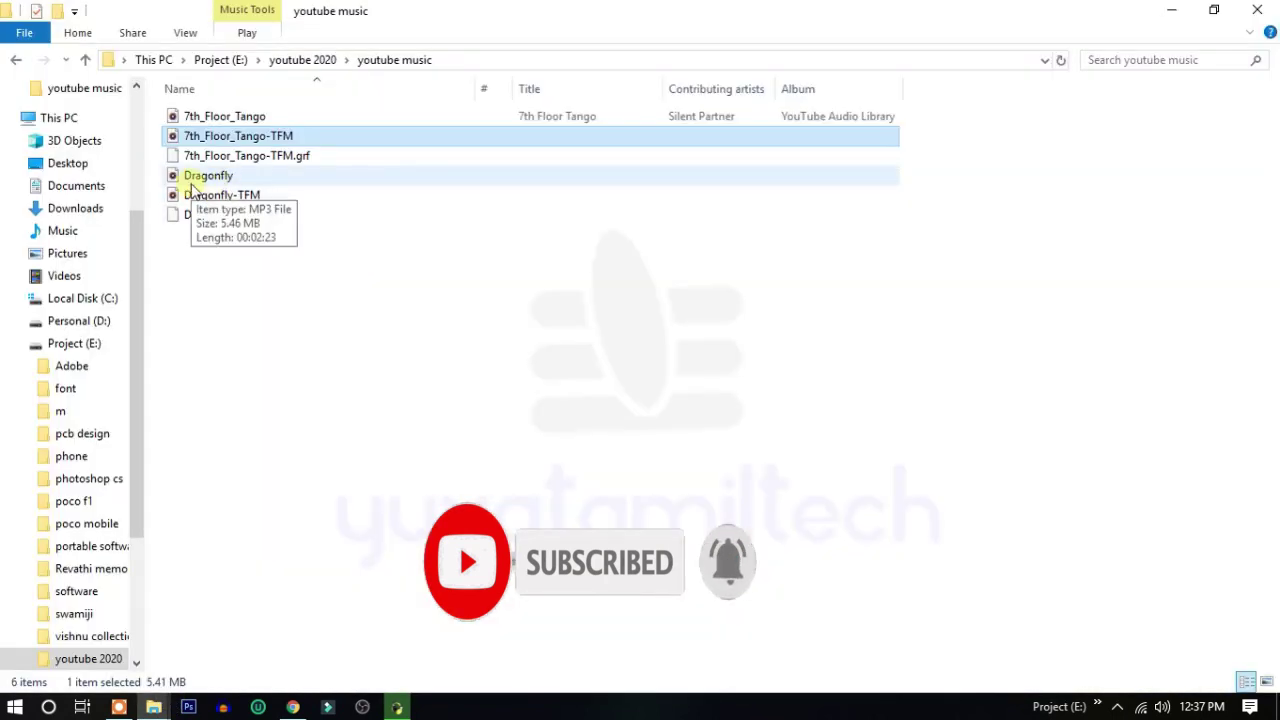
left_click(197, 182)
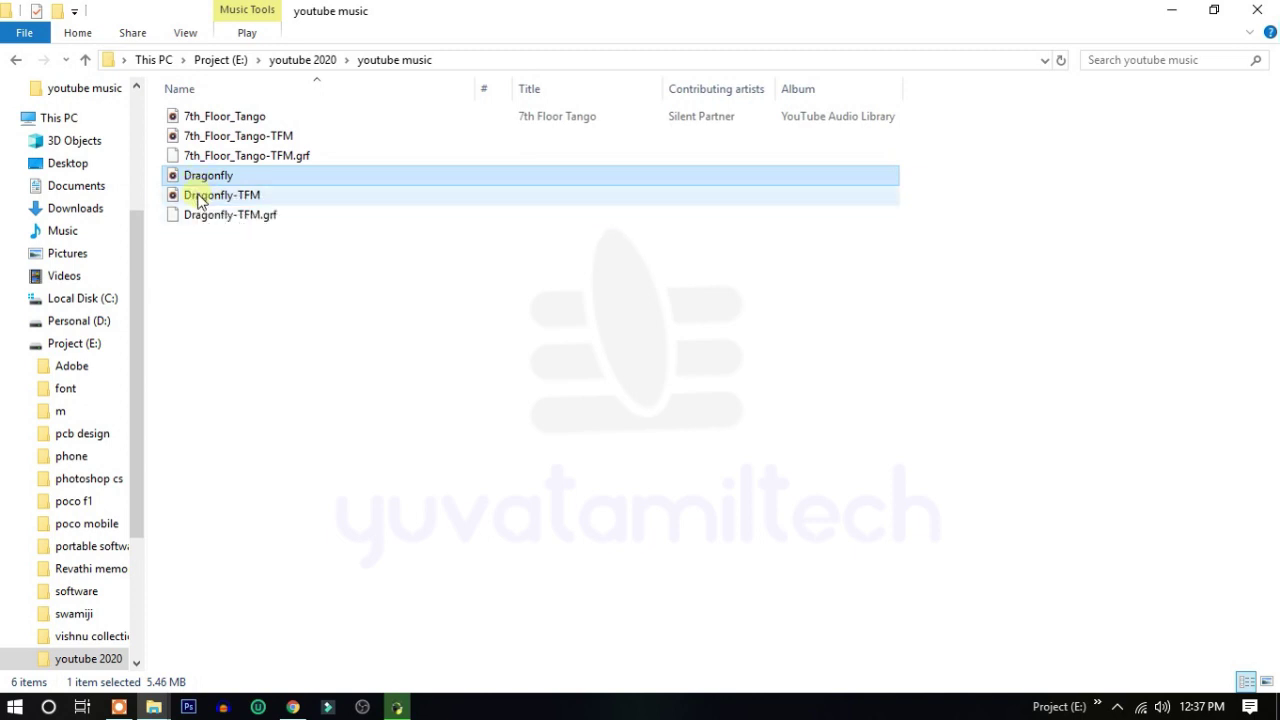
left_click(200, 199)
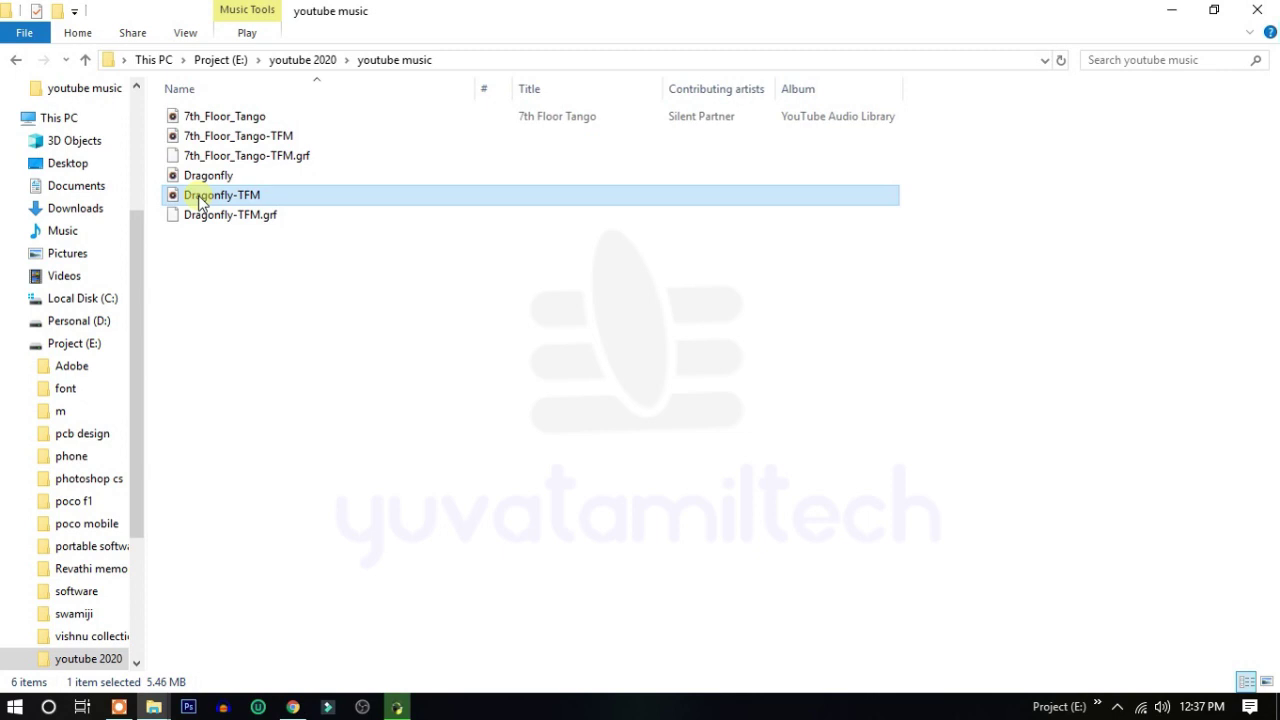
right_click(200, 199)
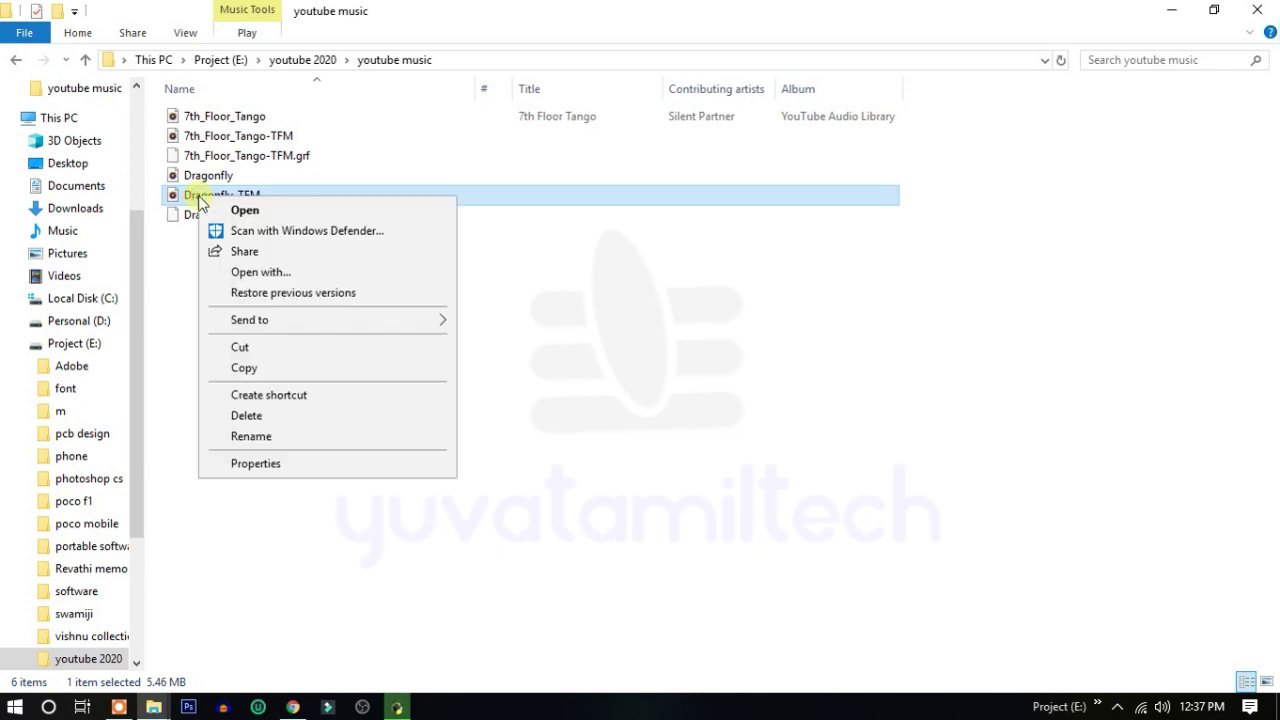
left_click(238, 462)
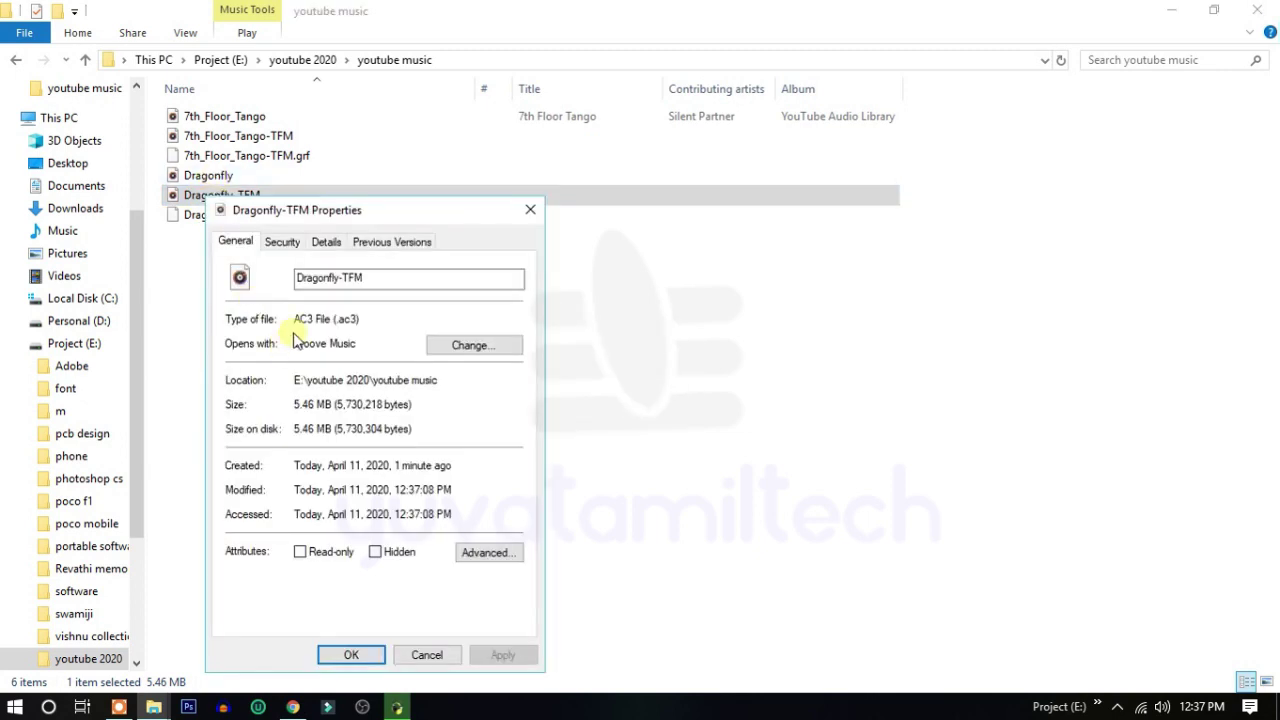
left_click_drag(300, 320, 363, 331)
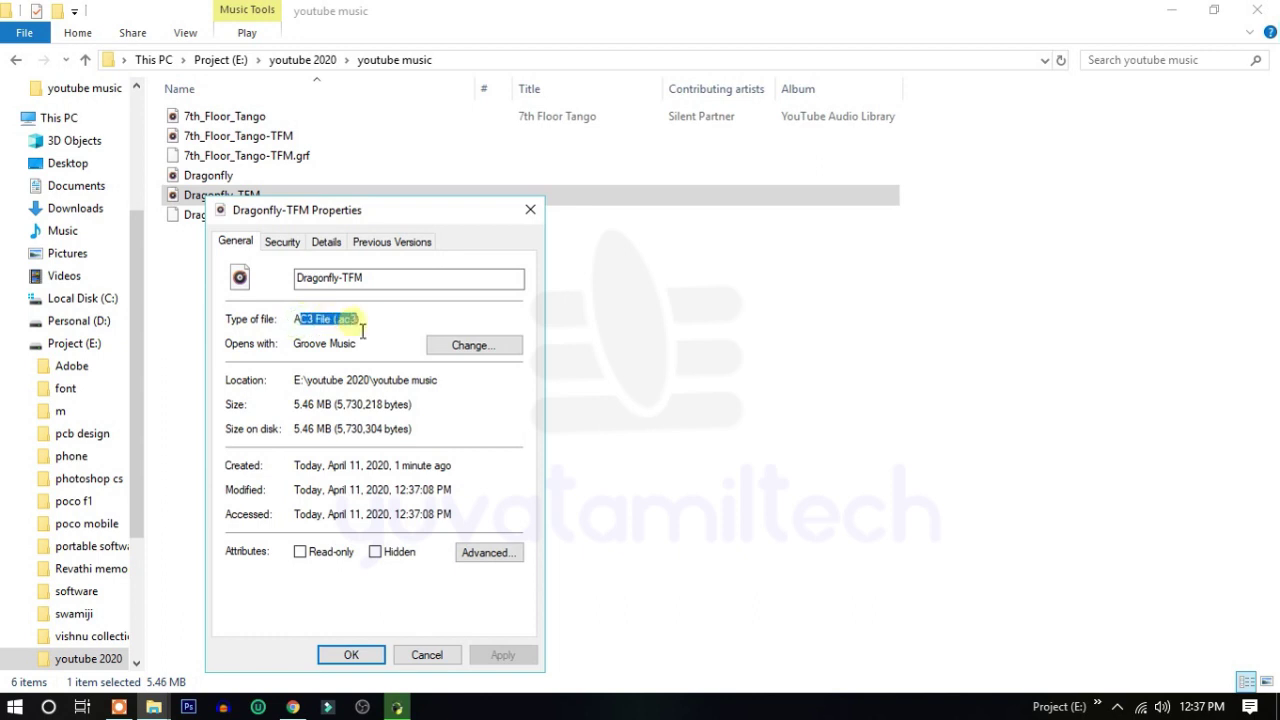
Step: Open the properties of the original Dragonfly file and place them beside the Dragonfly-TFM properties, with the folder window minimized
left_click(206, 176)
right_click(205, 174)
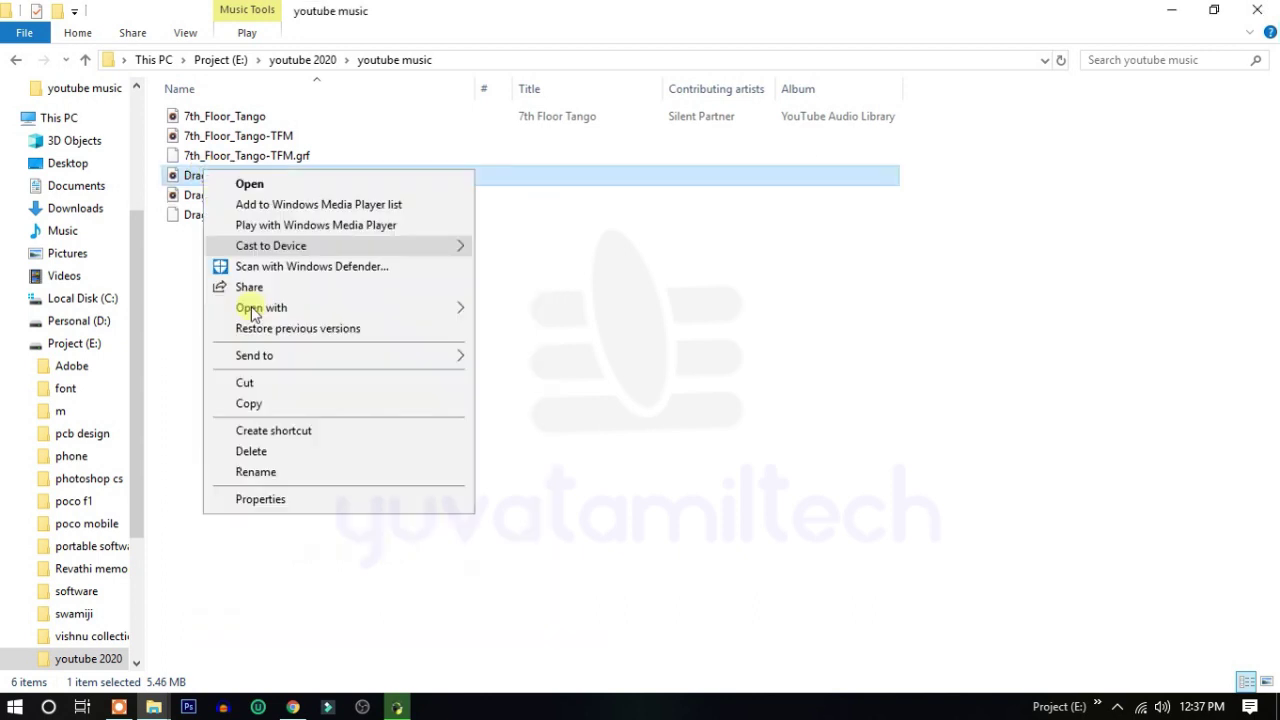
left_click(258, 499)
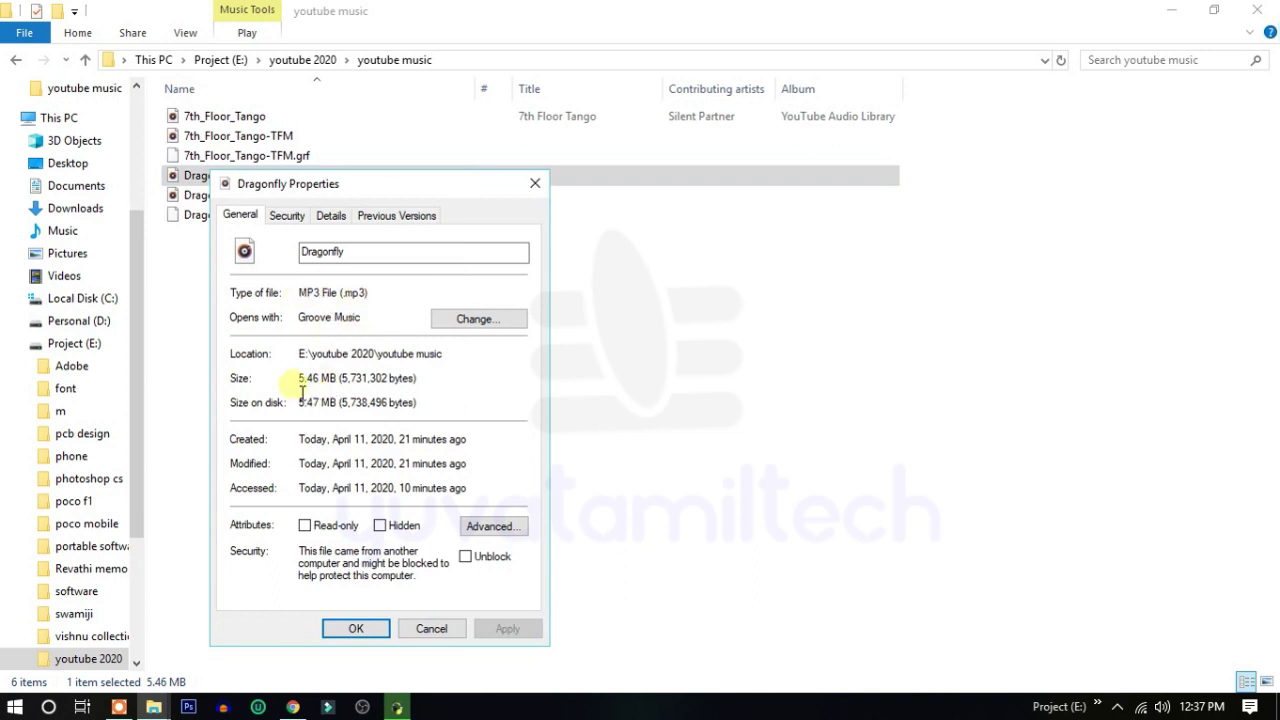
left_click(1172, 50)
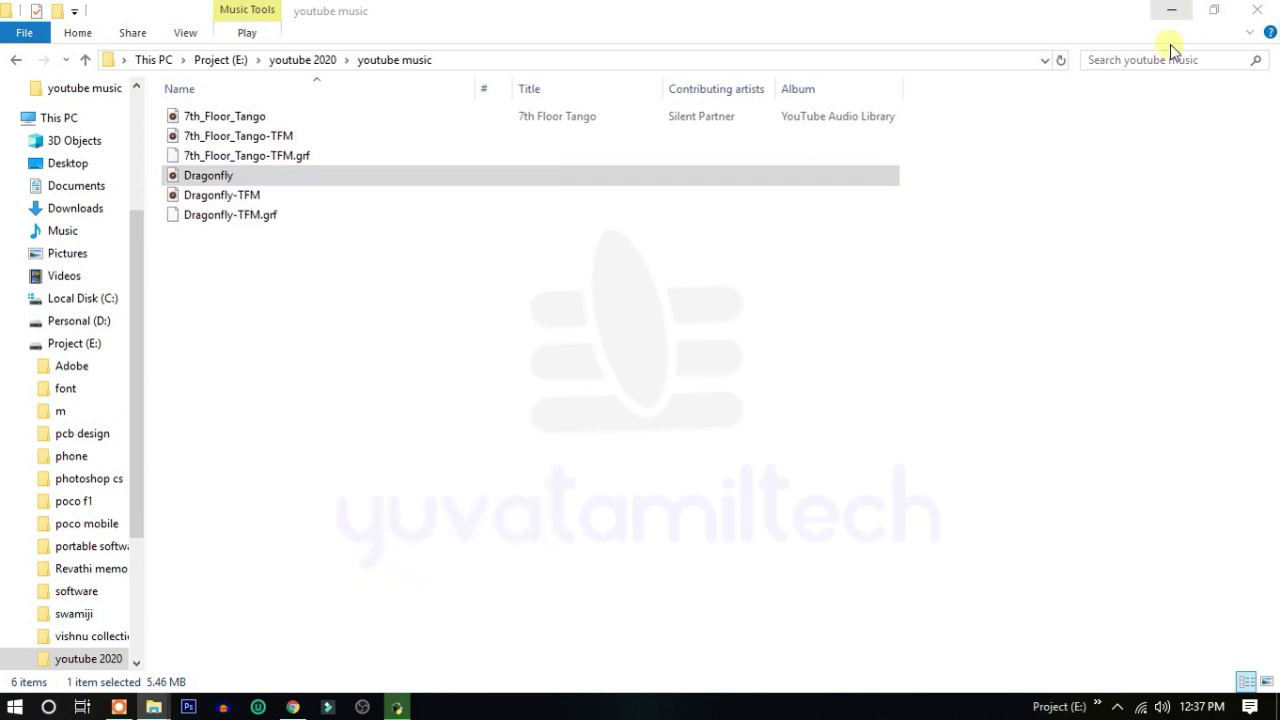
left_click(1171, 12)
left_click_drag(394, 190, 750, 178)
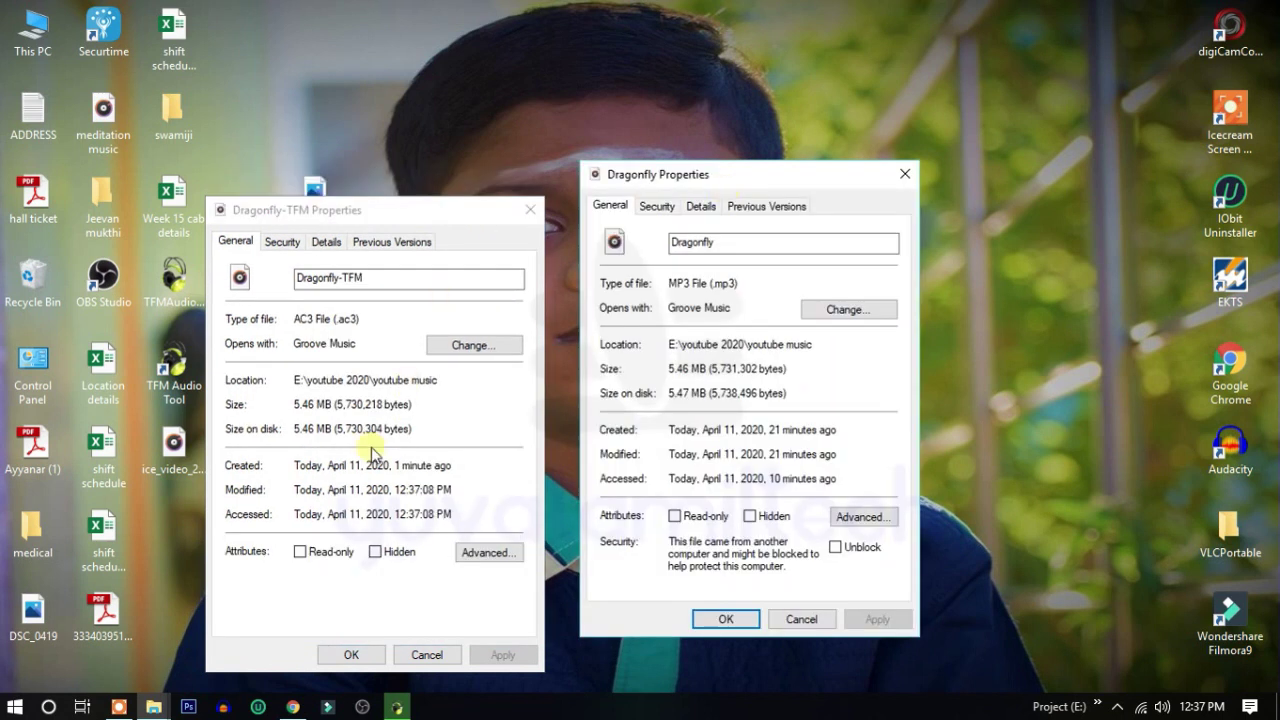
Step: Compare the size on disk of Dragonfly-TFM and Dragonfly, and close both properties windows
left_click_drag(346, 430, 363, 430)
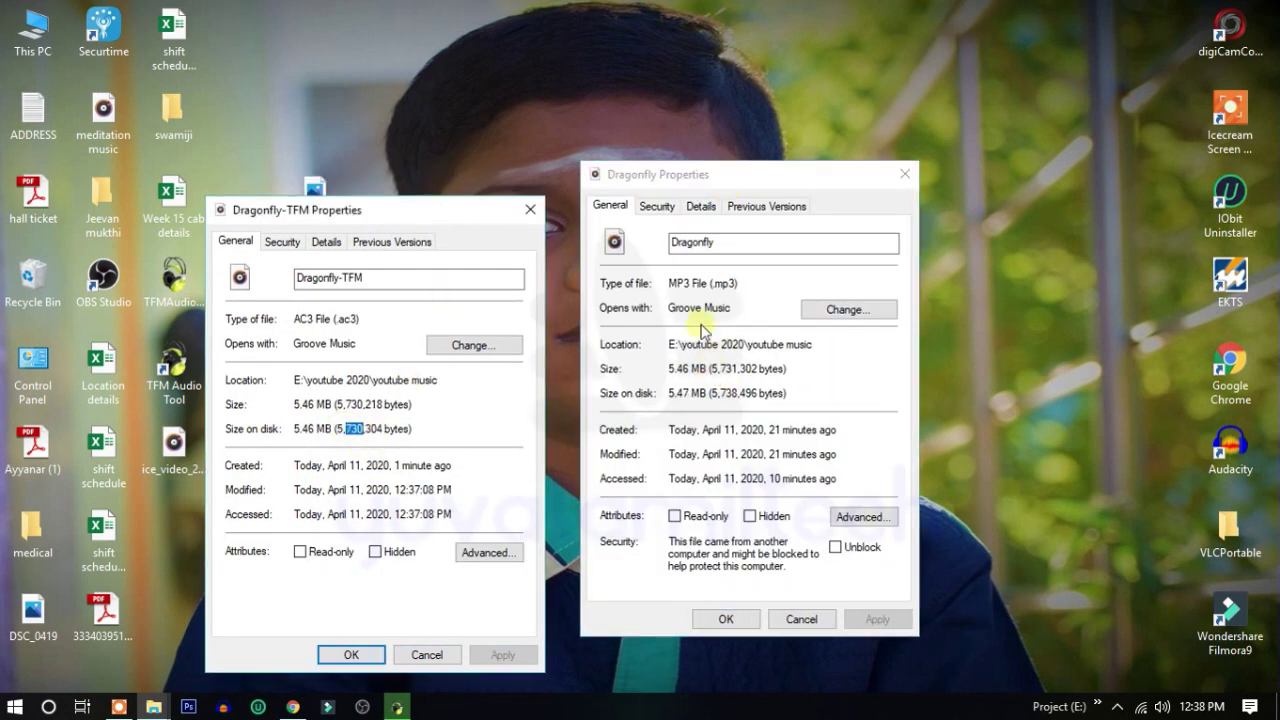
left_click_drag(397, 212, 424, 165)
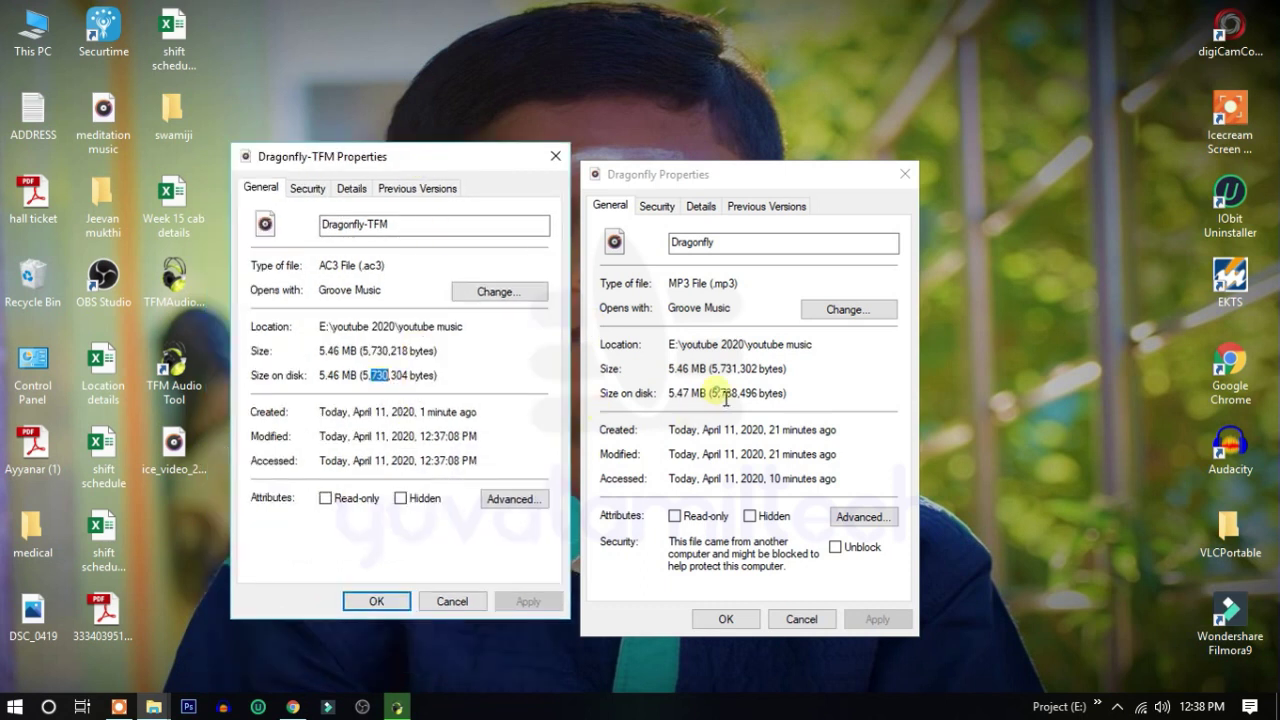
left_click_drag(713, 393, 743, 400)
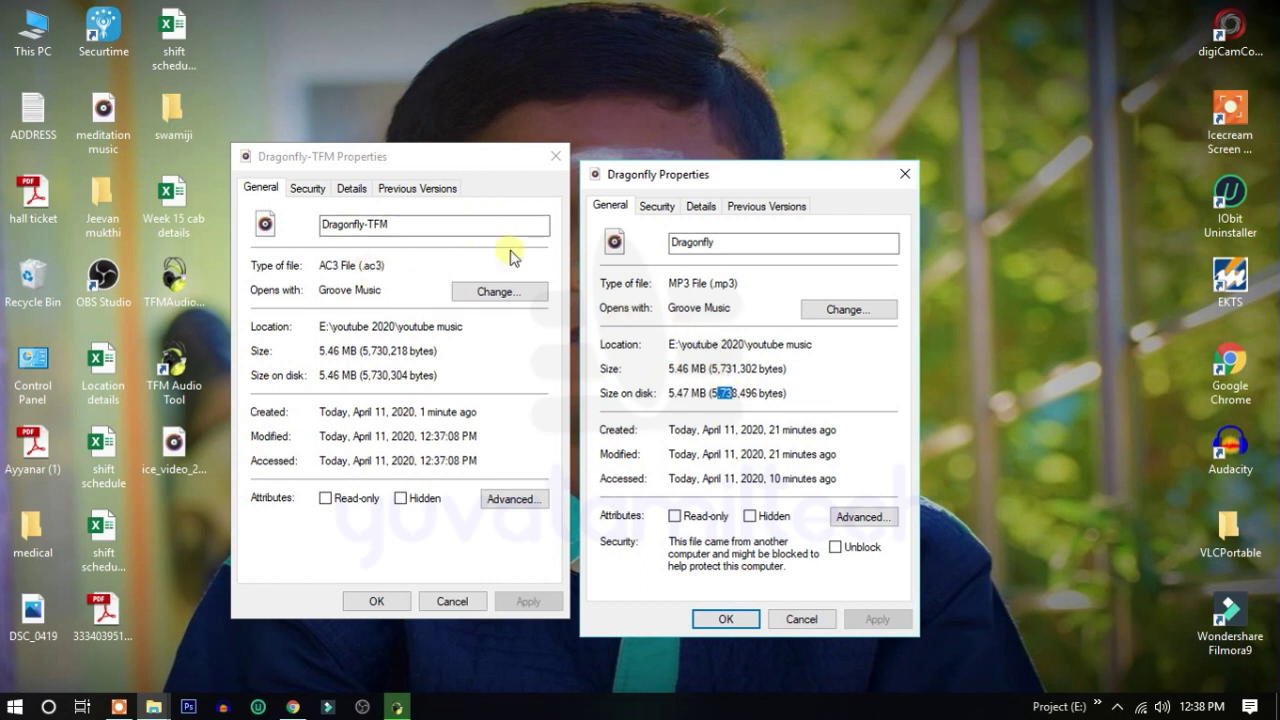
left_click(548, 163)
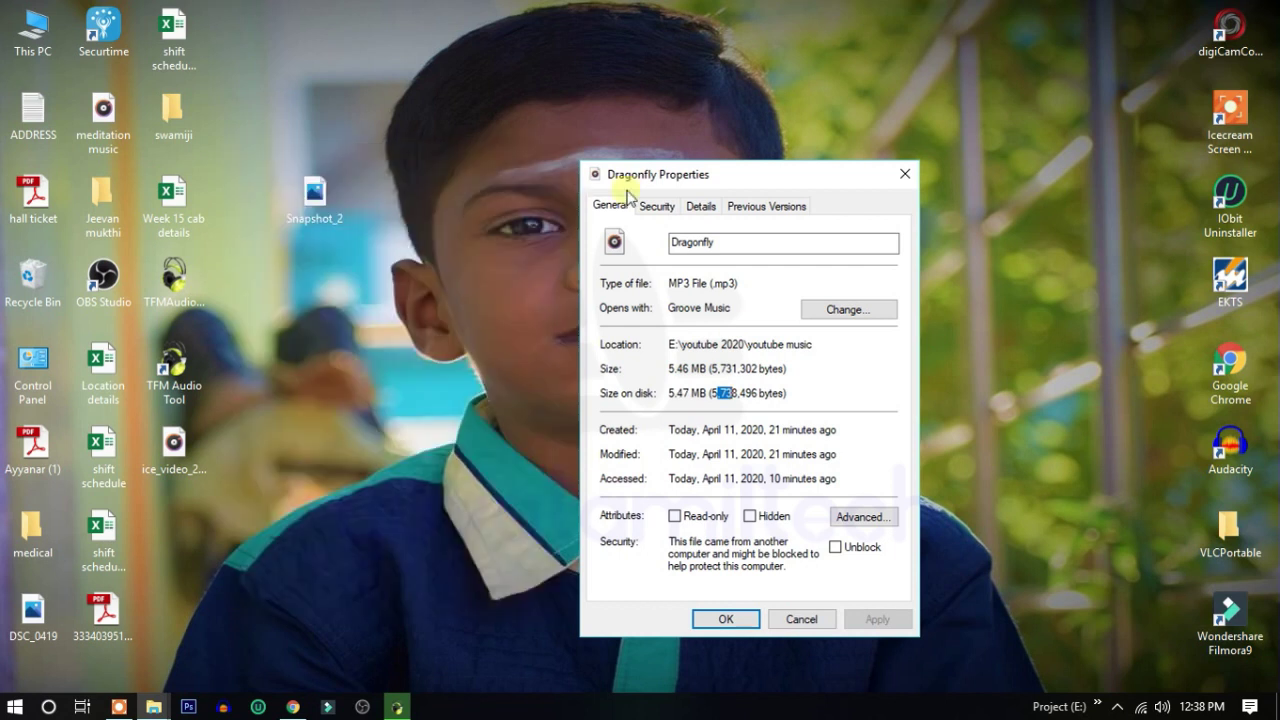
left_click(904, 174)
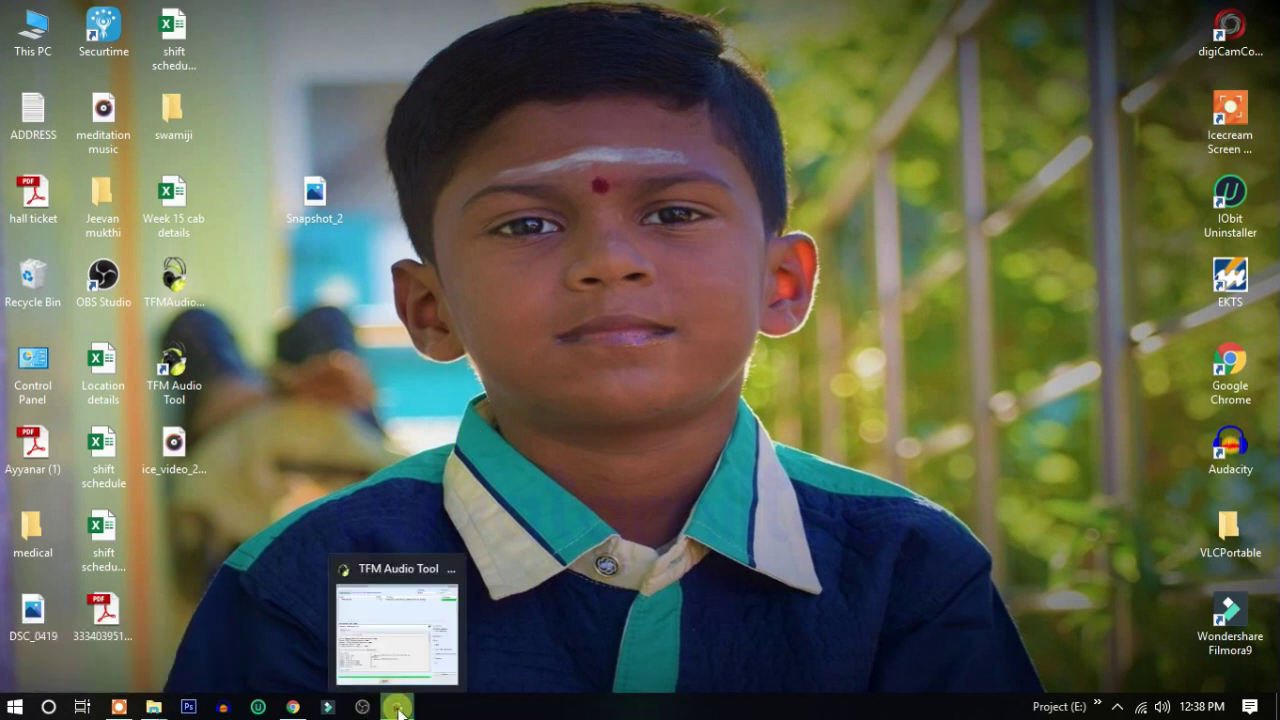
Step: Bring TFM Audio Tool back up and close it
left_click(420, 640)
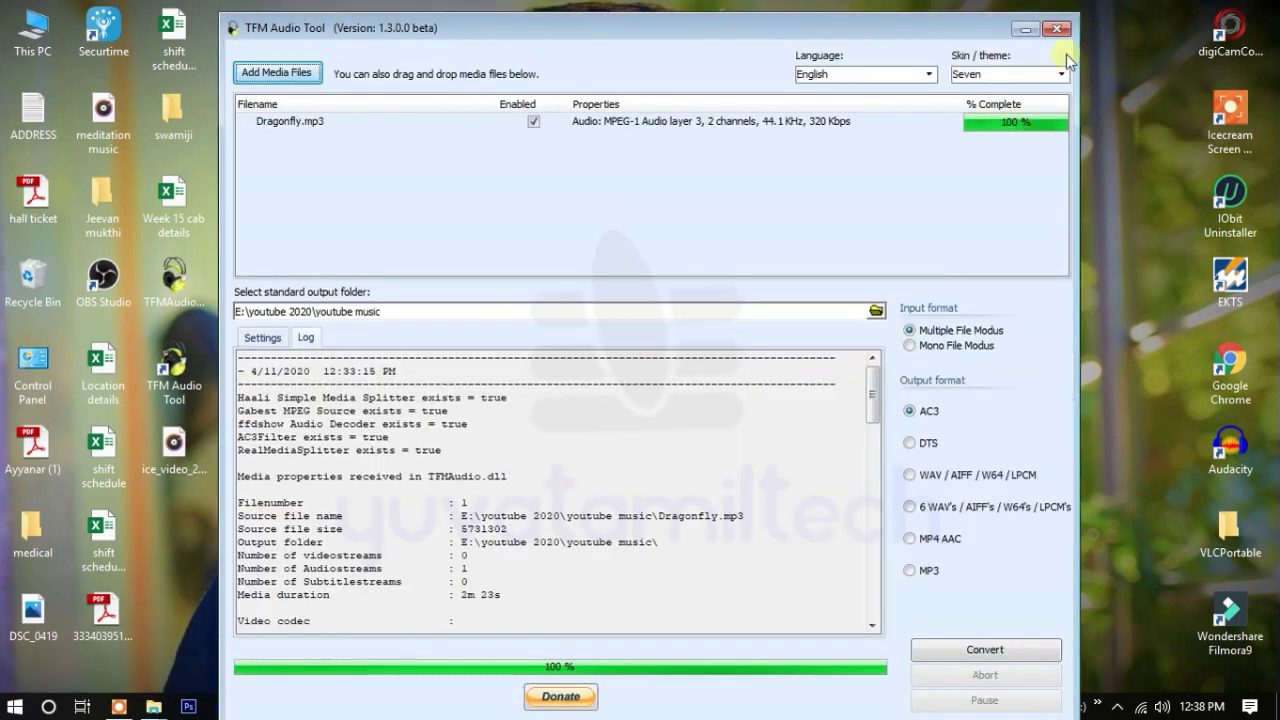
left_click(1068, 31)
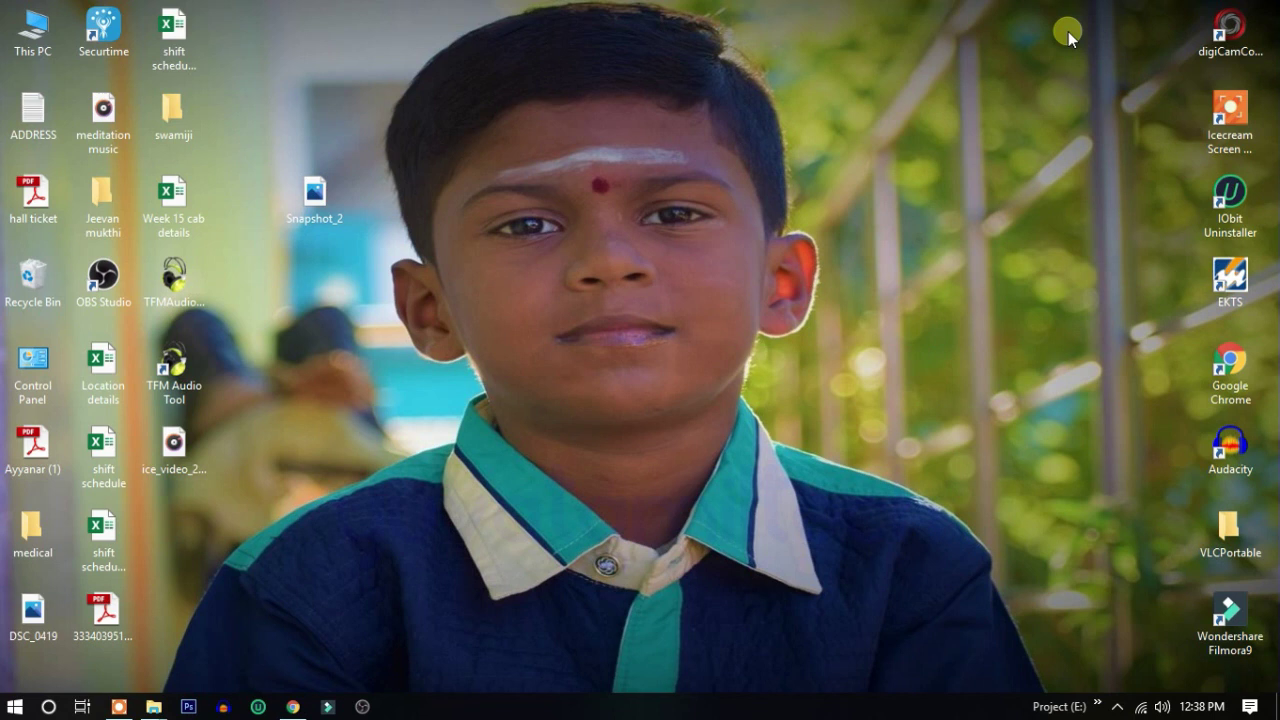